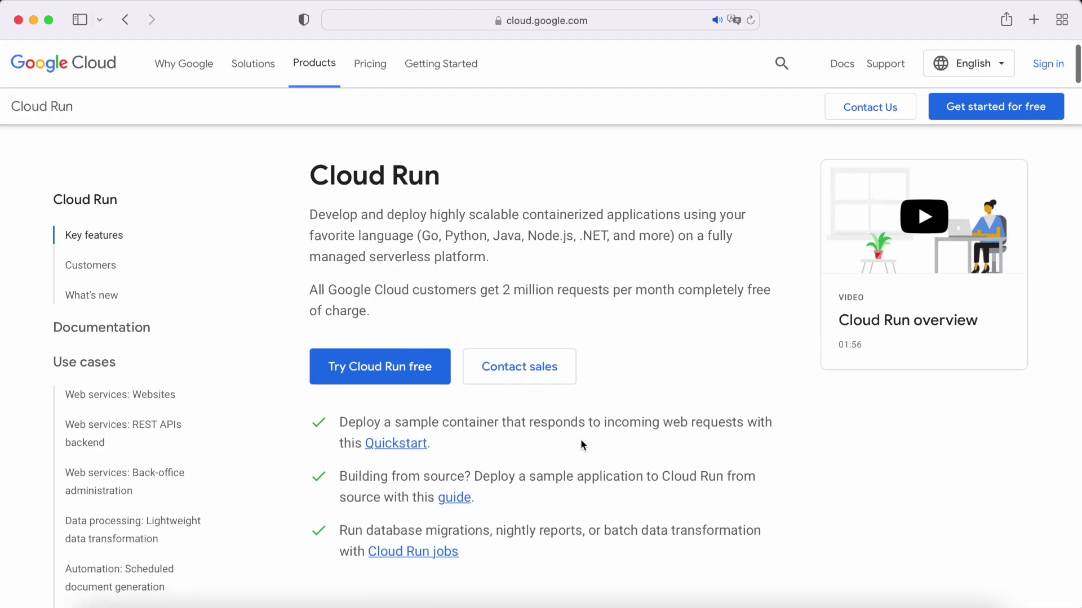
{"action": "scroll", "coordinate": [581, 445], "scroll_direction": "down", "scroll_amount": 3}
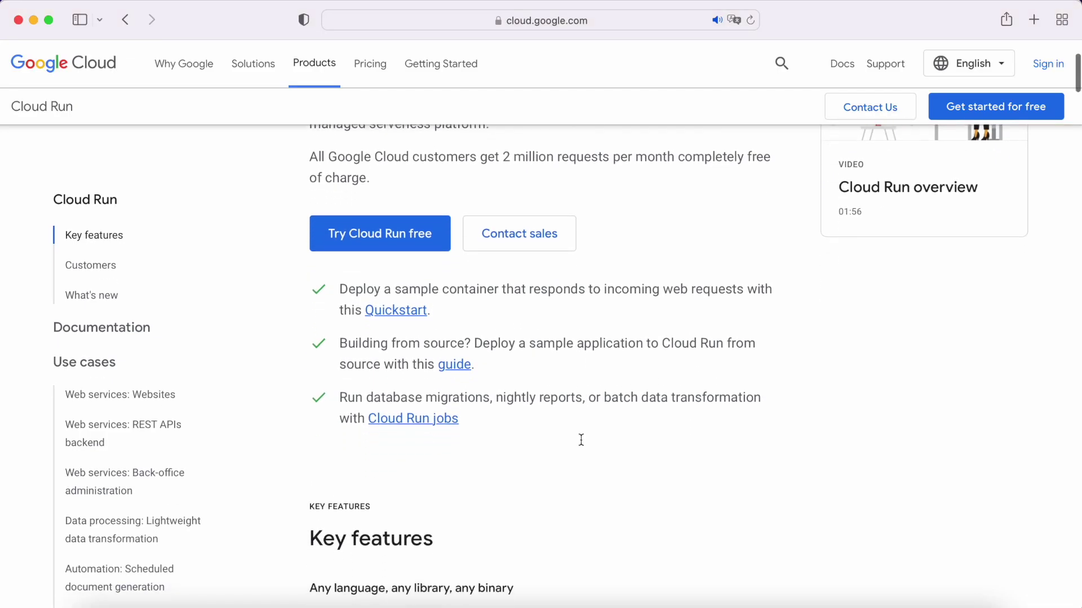
{"action": "scroll", "coordinate": [581, 440], "scroll_direction": "down", "scroll_amount": 2}
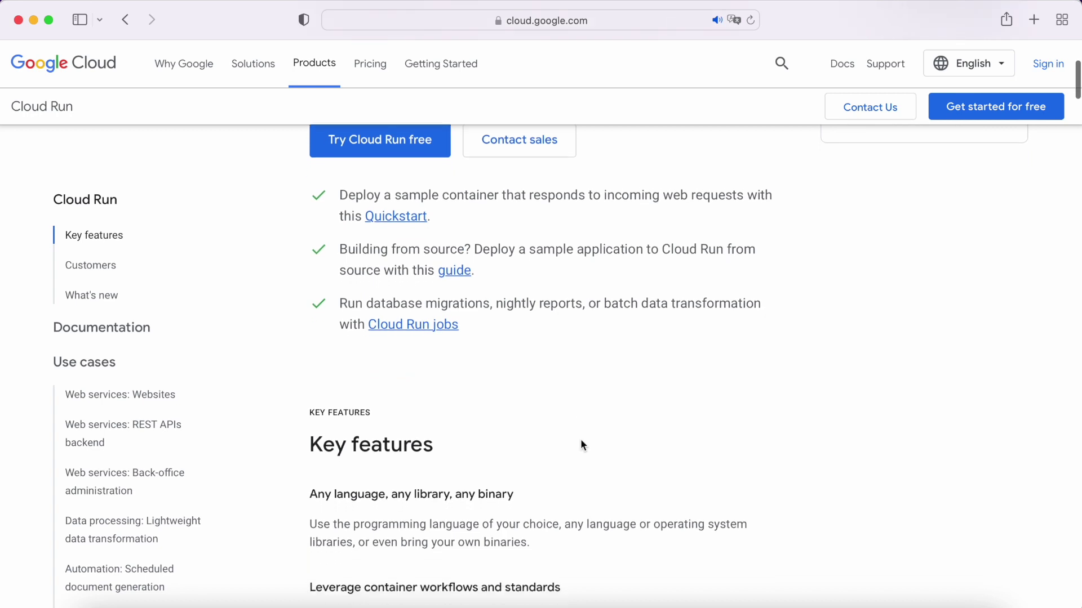
{"action": "scroll", "coordinate": [581, 446], "scroll_direction": "down", "scroll_amount": 1}
{"action": "scroll", "coordinate": [580, 445], "scroll_direction": "down", "scroll_amount": 1}
{"action": "scroll", "coordinate": [581, 446], "scroll_direction": "down", "scroll_amount": 1}
{"action": "scroll", "coordinate": [581, 441], "scroll_direction": "down", "scroll_amount": 1}
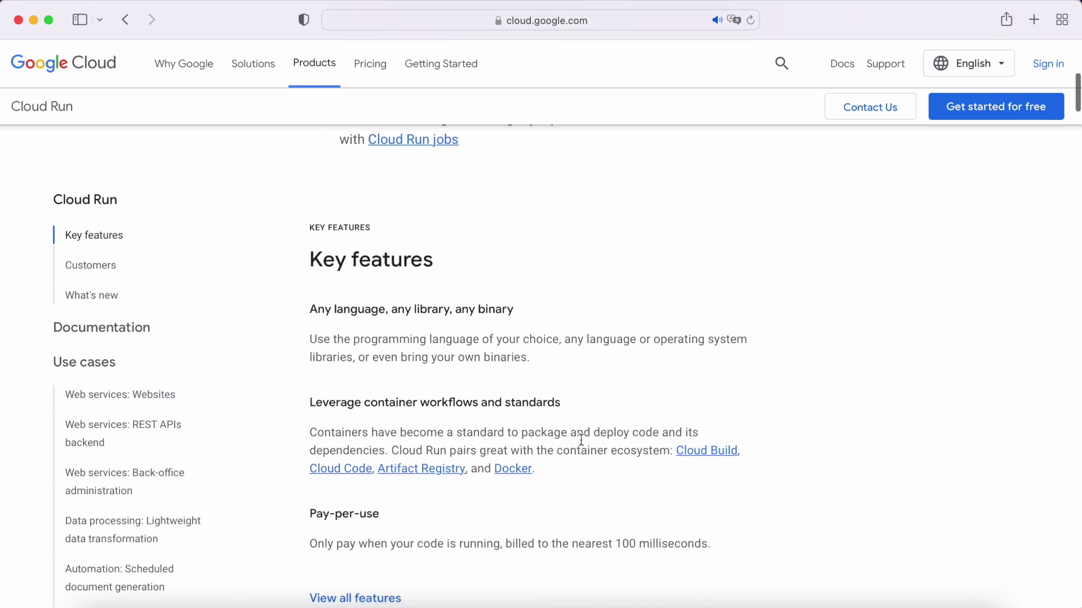
{"action": "scroll", "coordinate": [581, 441], "scroll_direction": "down", "scroll_amount": 1}
{"action": "scroll", "coordinate": [580, 440], "scroll_direction": "down", "scroll_amount": 2}
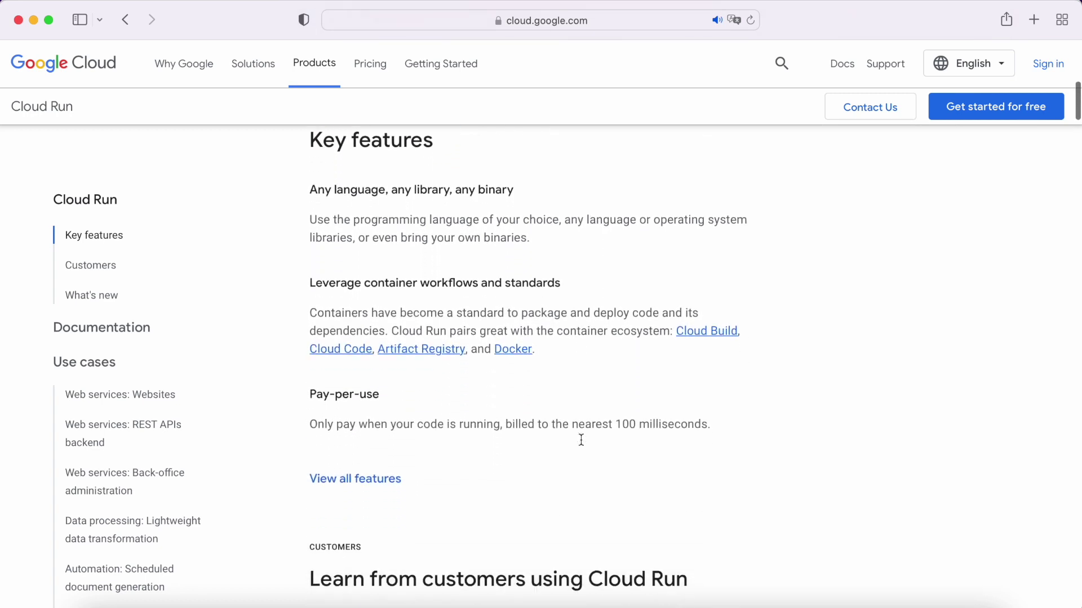
{"action": "scroll", "coordinate": [581, 439], "scroll_direction": "down", "scroll_amount": 1}
{"action": "scroll", "coordinate": [581, 441], "scroll_direction": "down", "scroll_amount": 1}
{"action": "scroll", "coordinate": [581, 439], "scroll_direction": "down", "scroll_amount": 1}
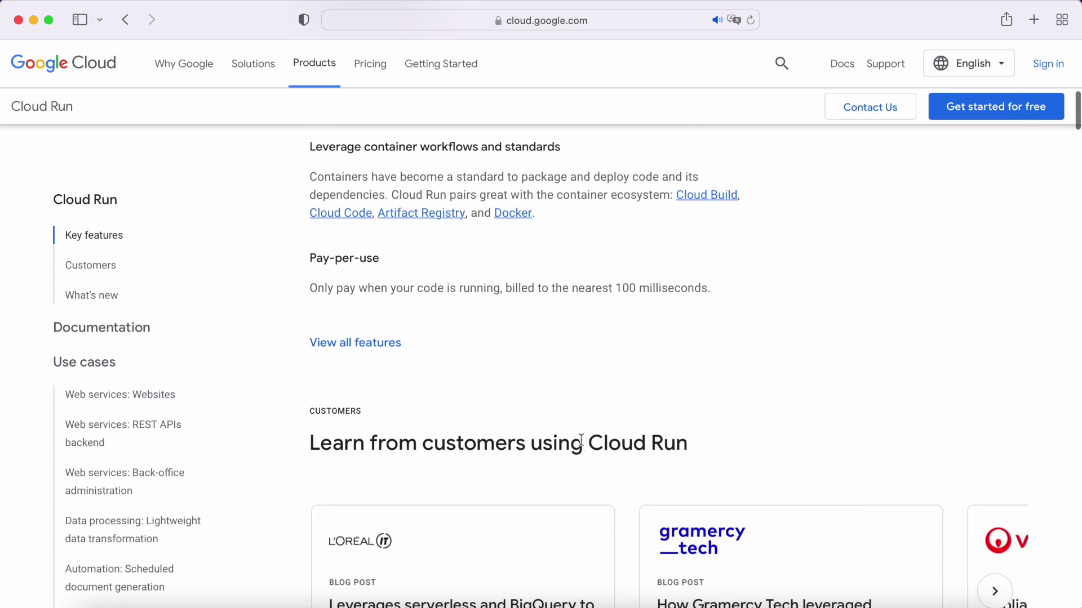
{"action": "scroll", "coordinate": [581, 439], "scroll_direction": "down", "scroll_amount": 1}
{"action": "scroll", "coordinate": [580, 439], "scroll_direction": "down", "scroll_amount": 1}
{"action": "scroll", "coordinate": [581, 440], "scroll_direction": "down", "scroll_amount": 1}
{"action": "scroll", "coordinate": [581, 439], "scroll_direction": "down", "scroll_amount": 2}
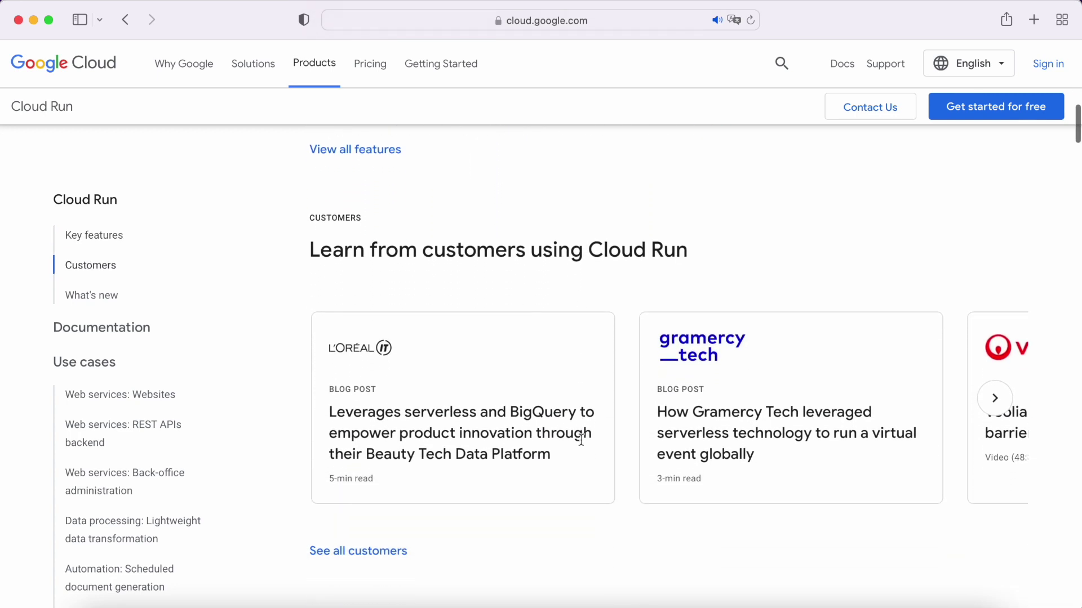
{"action": "scroll", "coordinate": [580, 441], "scroll_direction": "down", "scroll_amount": 1}
{"action": "scroll", "coordinate": [581, 440], "scroll_direction": "down", "scroll_amount": 1}
{"action": "scroll", "coordinate": [581, 440], "scroll_direction": "down", "scroll_amount": 2}
{"action": "scroll", "coordinate": [581, 440], "scroll_direction": "down", "scroll_amount": 1}
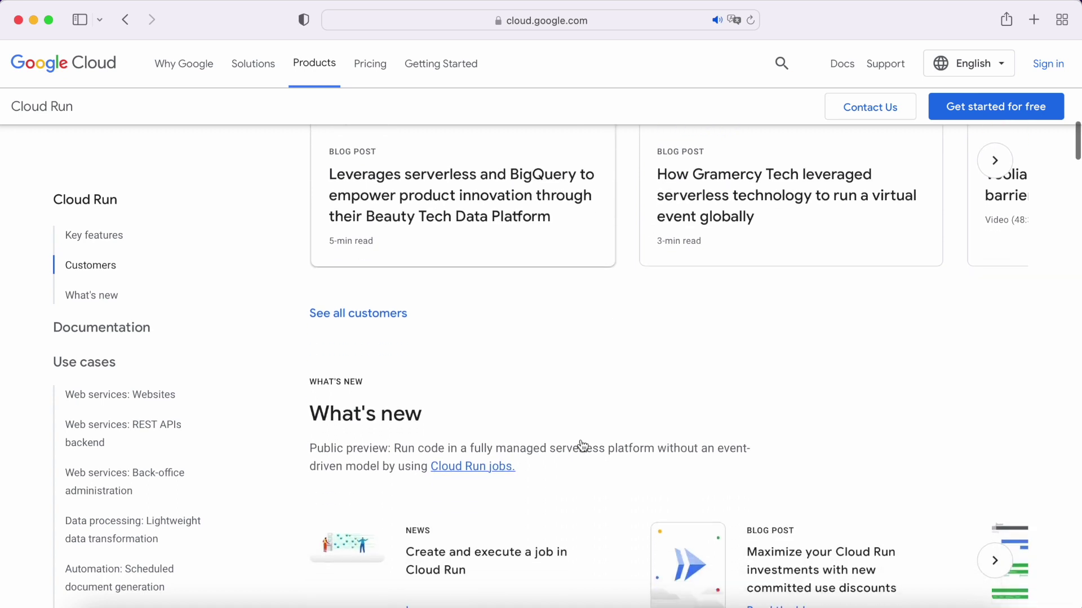
{"action": "scroll", "coordinate": [581, 442], "scroll_direction": "down", "scroll_amount": 1}
{"action": "scroll", "coordinate": [581, 443], "scroll_direction": "down", "scroll_amount": 2}
{"action": "scroll", "coordinate": [581, 443], "scroll_direction": "down", "scroll_amount": 1}
{"action": "scroll", "coordinate": [580, 442], "scroll_direction": "down", "scroll_amount": 1}
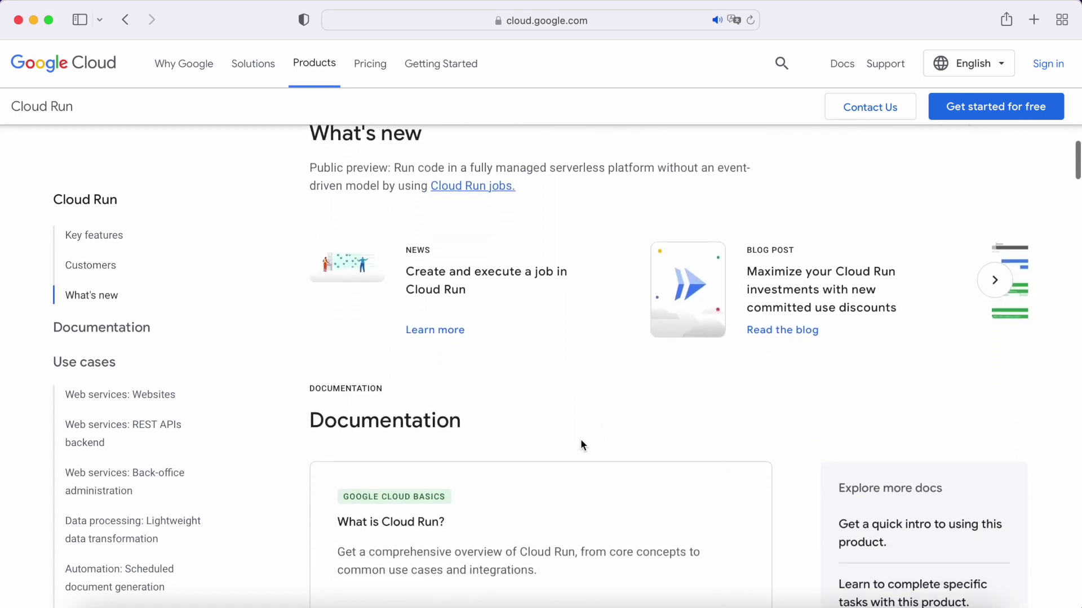
{"action": "scroll", "coordinate": [580, 440], "scroll_direction": "down", "scroll_amount": 2}
{"action": "scroll", "coordinate": [581, 439], "scroll_direction": "down", "scroll_amount": 1}
{"action": "scroll", "coordinate": [581, 439], "scroll_direction": "down", "scroll_amount": 1}
{"action": "scroll", "coordinate": [581, 440], "scroll_direction": "down", "scroll_amount": 2}
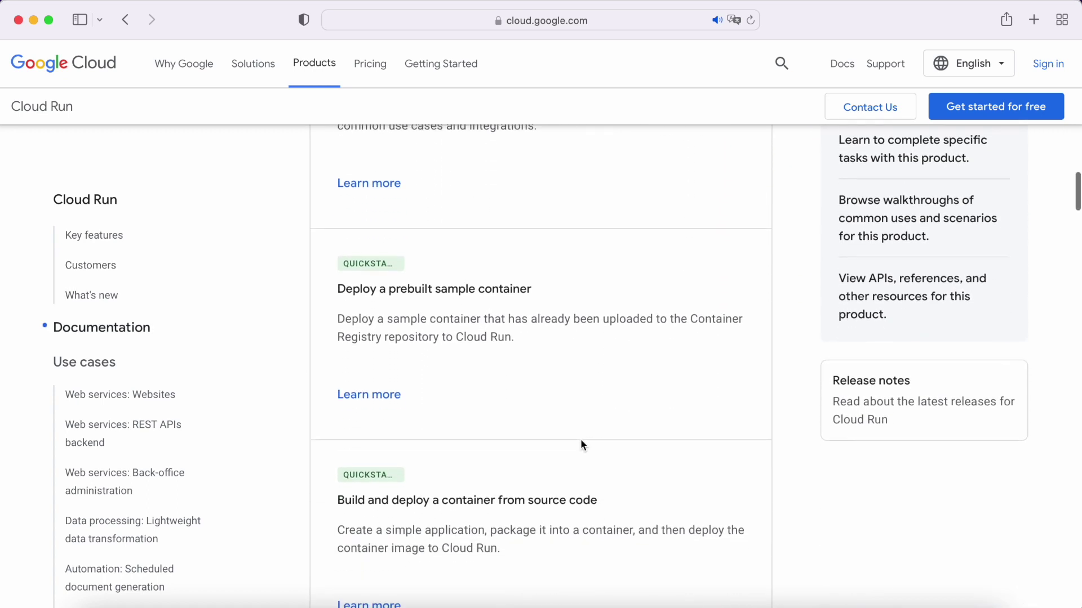
{"action": "scroll", "coordinate": [580, 446], "scroll_direction": "down", "scroll_amount": 1}
{"action": "scroll", "coordinate": [580, 446], "scroll_direction": "down", "scroll_amount": 1}
{"action": "scroll", "coordinate": [581, 446], "scroll_direction": "down", "scroll_amount": 1}
{"action": "scroll", "coordinate": [580, 446], "scroll_direction": "down", "scroll_amount": 1}
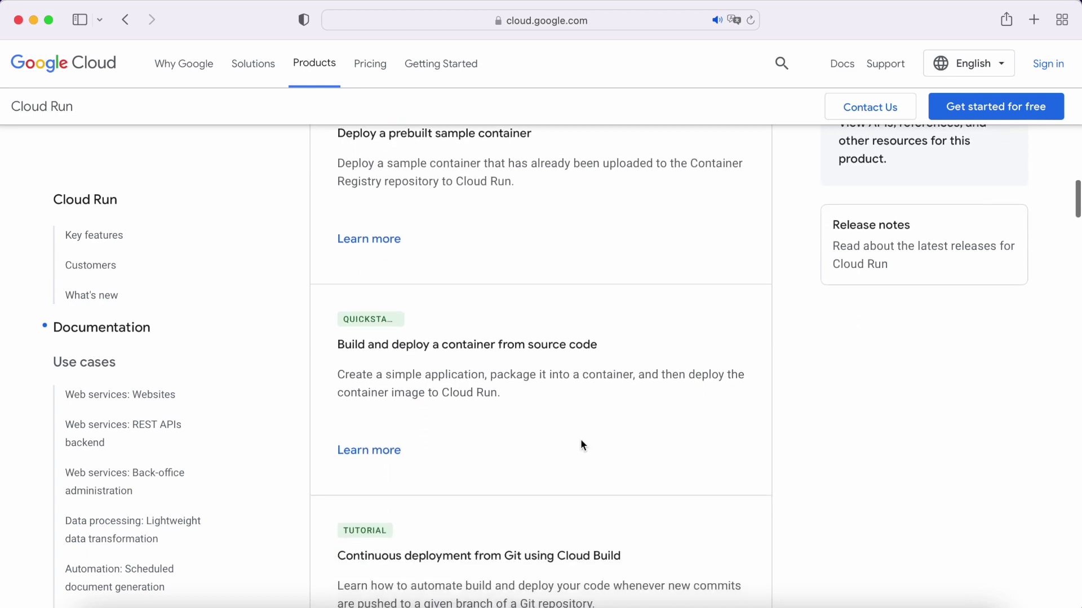
{"action": "scroll", "coordinate": [580, 446], "scroll_direction": "down", "scroll_amount": 1}
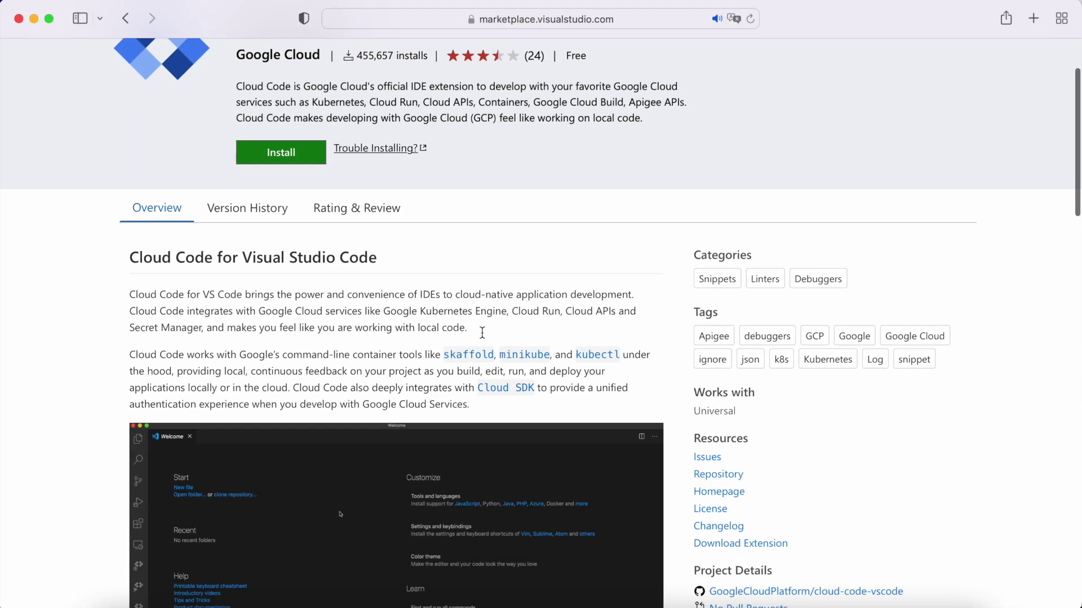
{"action": "scroll", "coordinate": [482, 331], "scroll_direction": "down", "scroll_amount": 1}
{"action": "scroll", "coordinate": [482, 332], "scroll_direction": "down", "scroll_amount": 1}
{"action": "scroll", "coordinate": [482, 333], "scroll_direction": "down", "scroll_amount": 1}
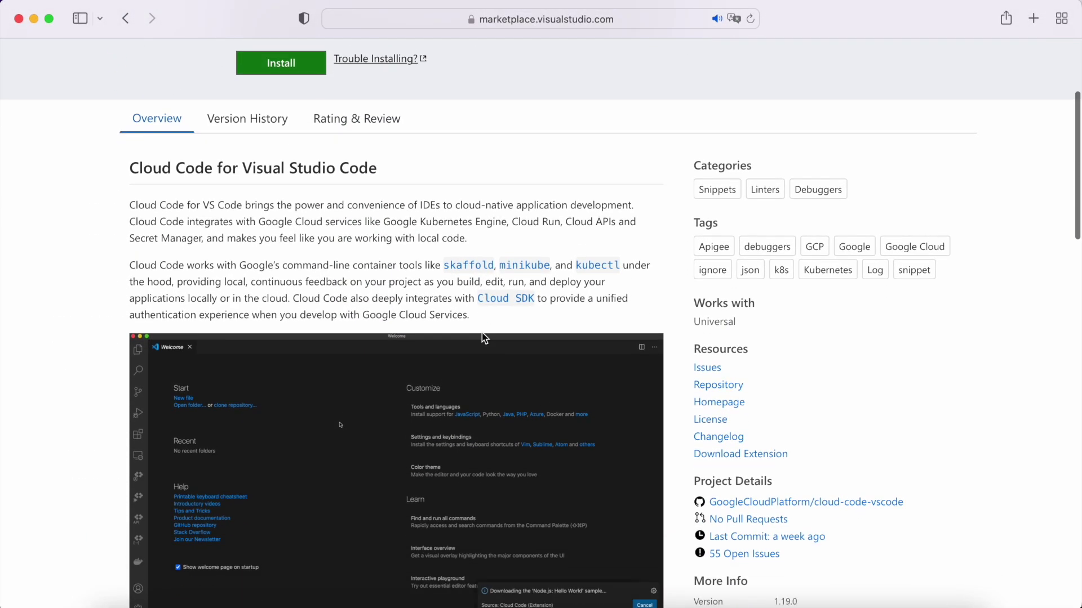
{"action": "scroll", "coordinate": [483, 335], "scroll_direction": "down", "scroll_amount": 1}
{"action": "scroll", "coordinate": [482, 335], "scroll_direction": "down", "scroll_amount": 1}
{"action": "scroll", "coordinate": [482, 334], "scroll_direction": "down", "scroll_amount": 2}
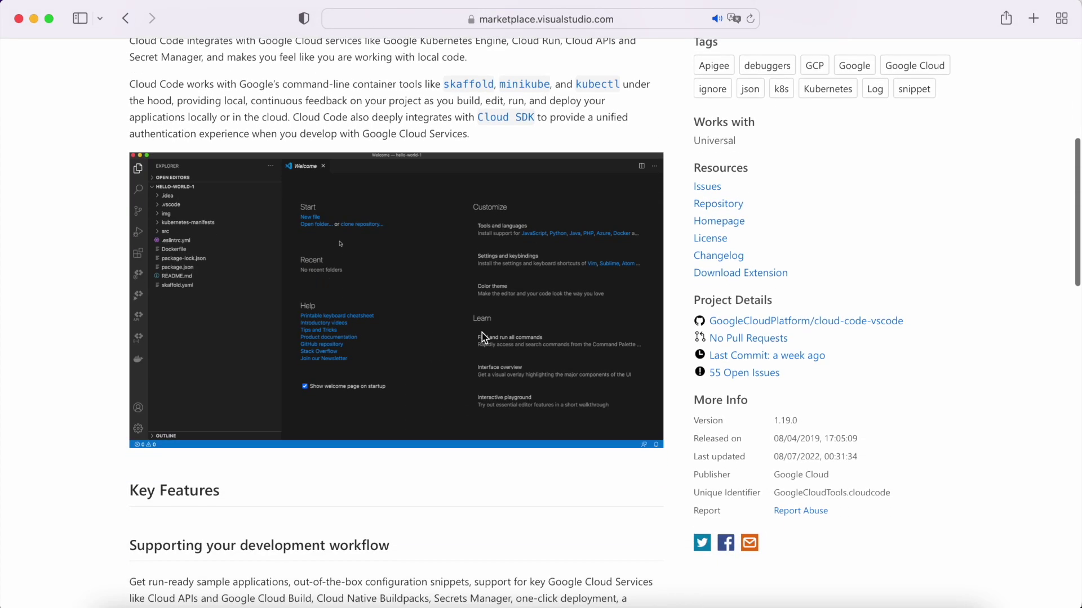
{"action": "scroll", "coordinate": [482, 335], "scroll_direction": "down", "scroll_amount": 1}
{"action": "scroll", "coordinate": [482, 335], "scroll_direction": "down", "scroll_amount": 1}
{"action": "scroll", "coordinate": [482, 336], "scroll_direction": "down", "scroll_amount": 1}
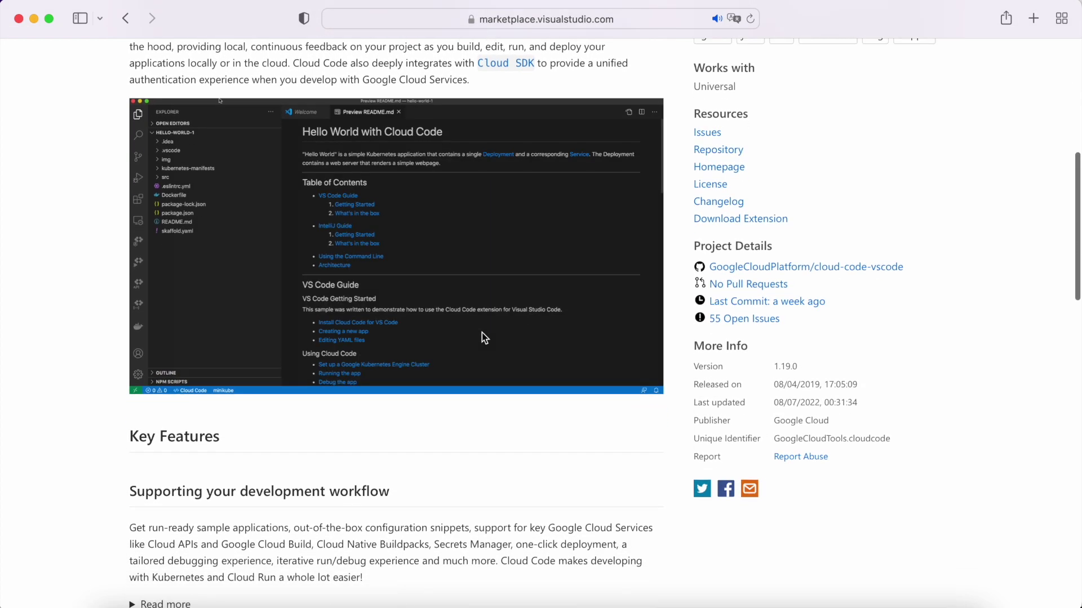
{"action": "scroll", "coordinate": [482, 337], "scroll_direction": "down", "scroll_amount": 1}
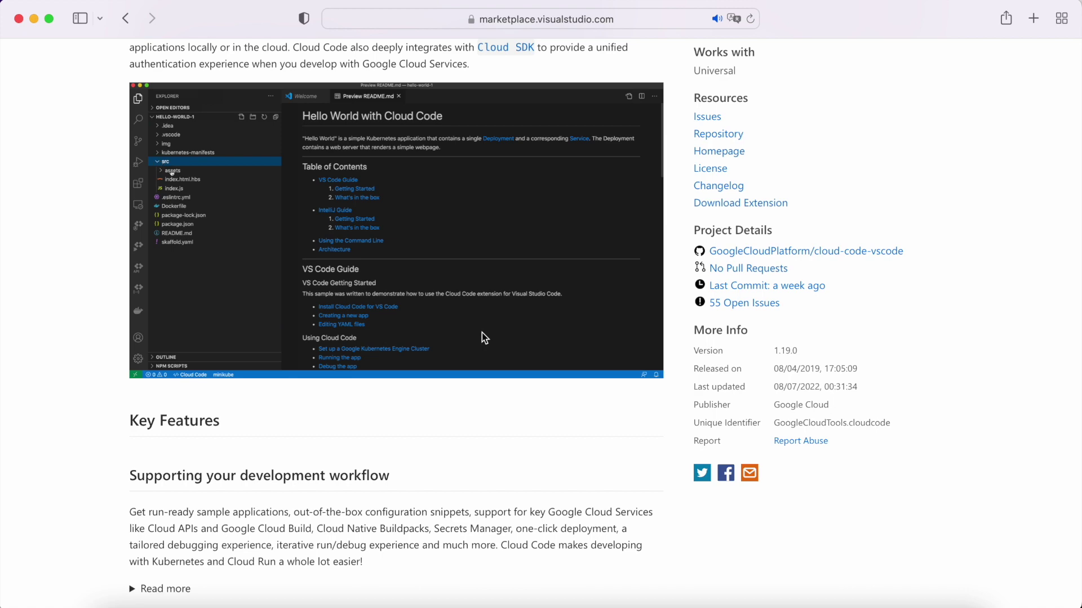
{"action": "scroll", "coordinate": [482, 332], "scroll_direction": "down", "scroll_amount": 5}
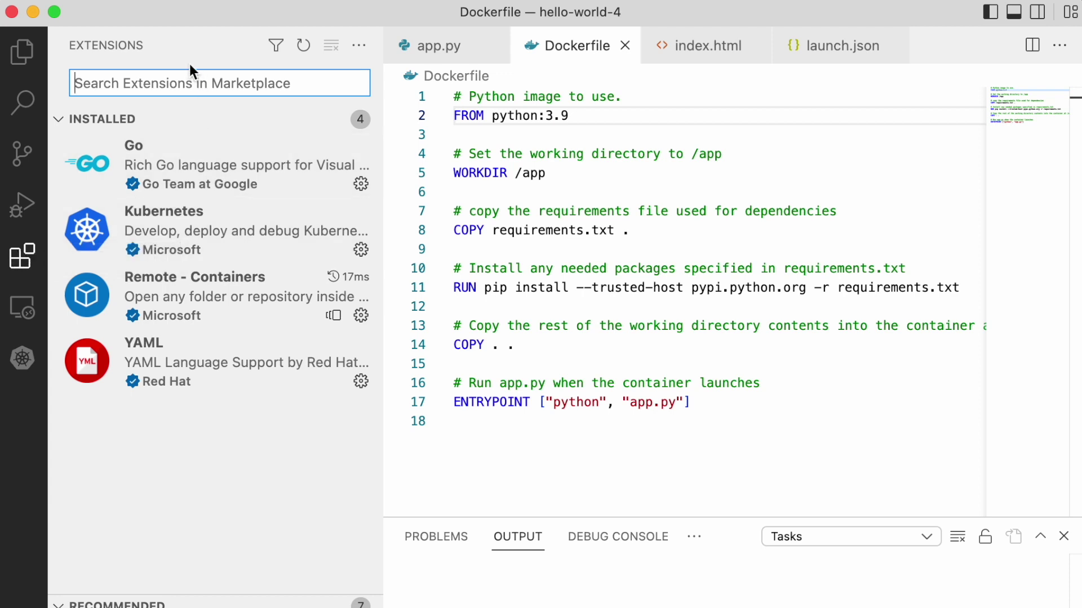
{"action": "type", "text": "python"}
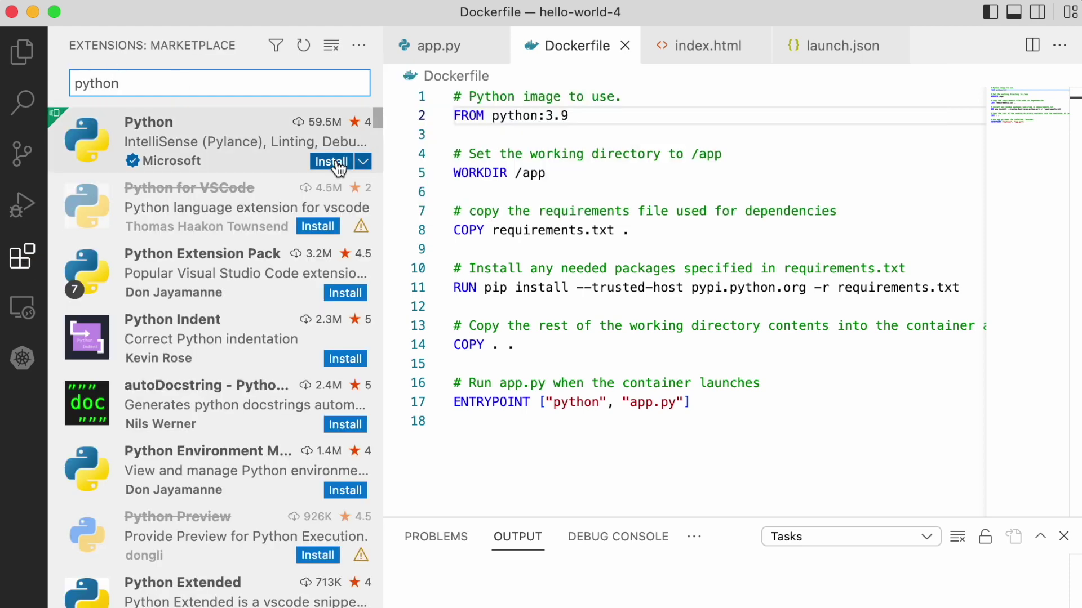
Step: Install the Microsoft Python and Google Cloud Code extensions
{"action": "left_click", "coordinate": [336, 163]}
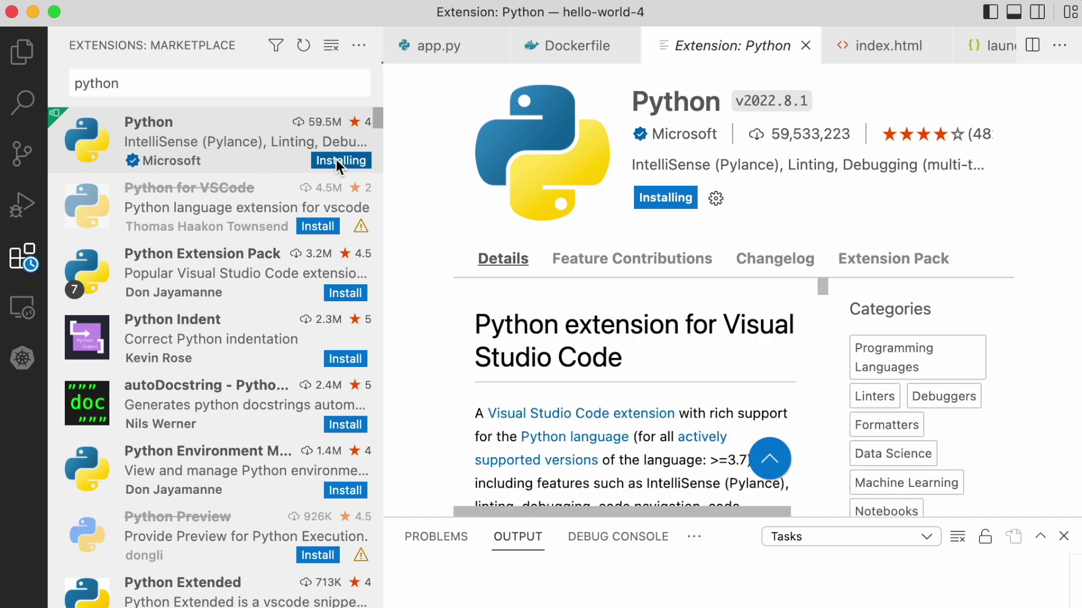
{"action": "key", "text": "super+shift+x"}
{"action": "type", "text": "cloud code"}
{"action": "left_click", "coordinate": [336, 159]}
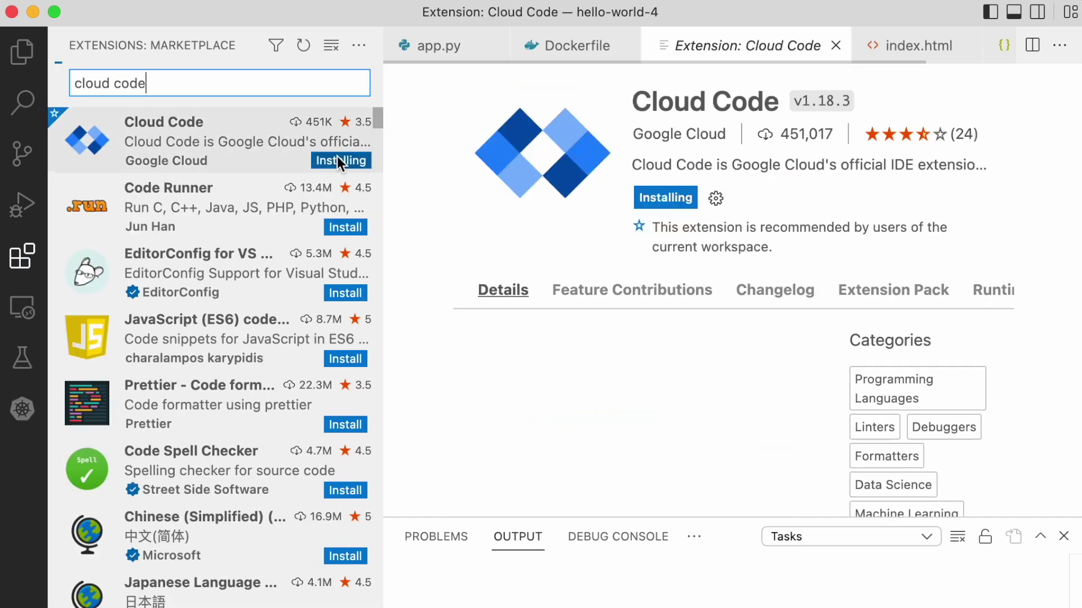
Step: Install Microsoft's Docker extension, then clear the 'docker' search to list installed extensions
{"action": "key", "text": "super+shift+x"}
{"action": "type", "text": "docker"}
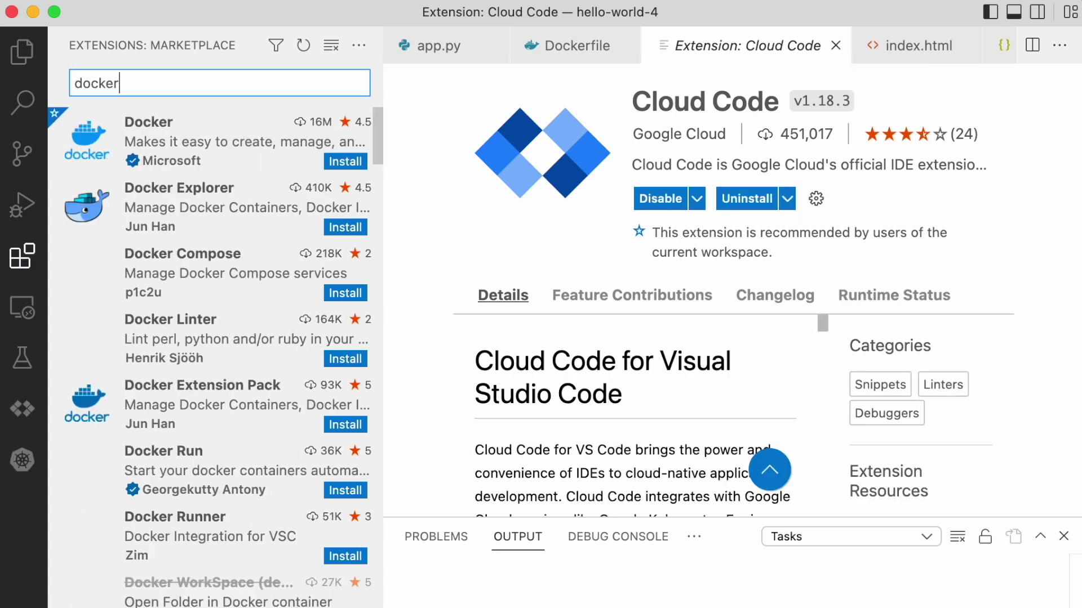
{"action": "left_click", "coordinate": [341, 161]}
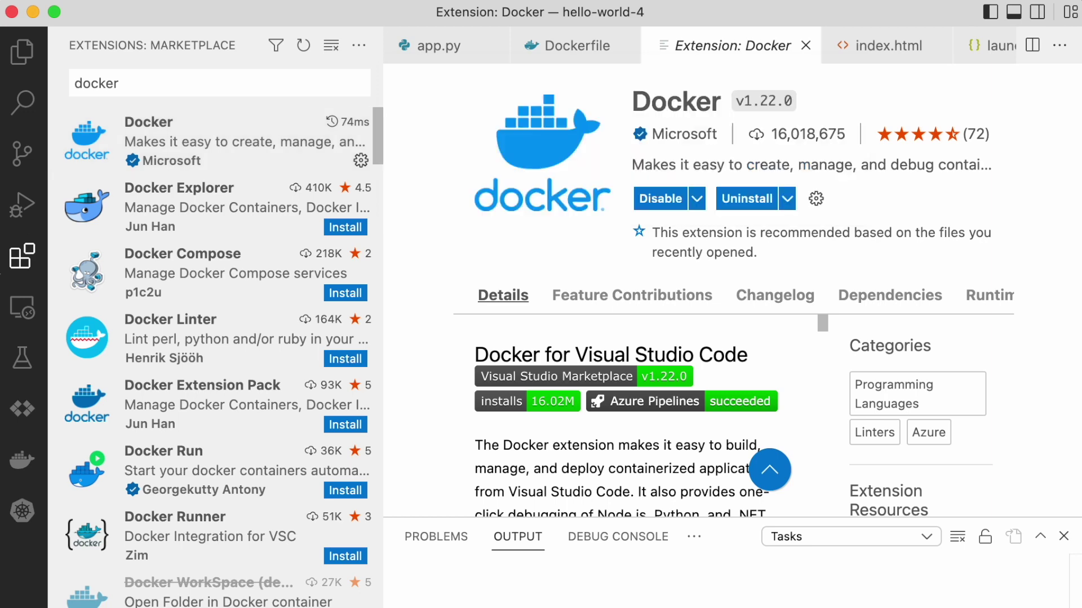
{"action": "double_click", "coordinate": [146, 86]}
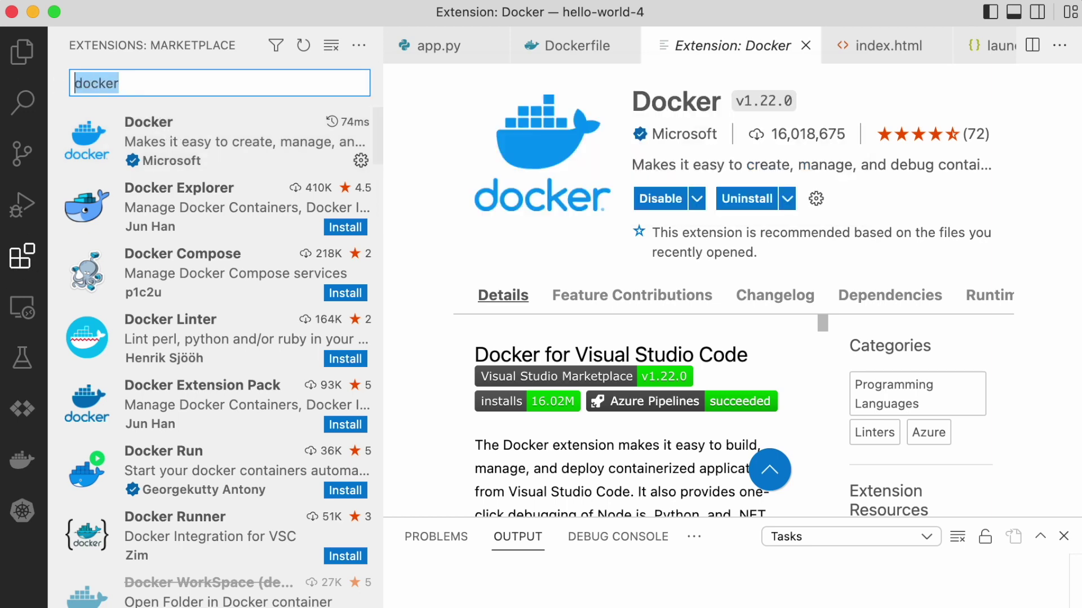
{"action": "key", "text": "BackSpace"}
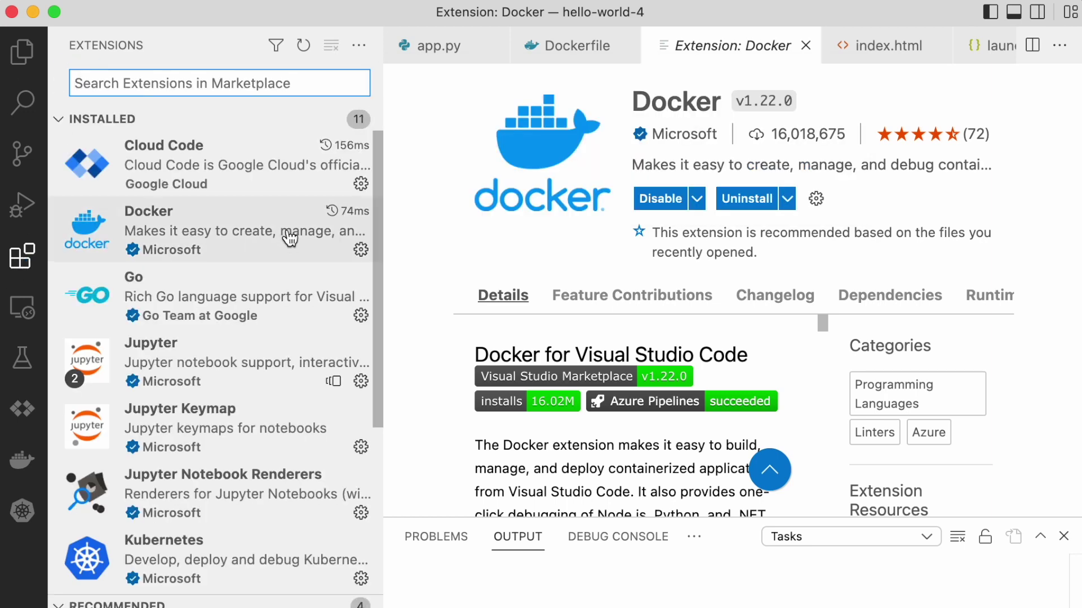
{"action": "scroll", "coordinate": [267, 480], "scroll_direction": "down", "scroll_amount": 5}
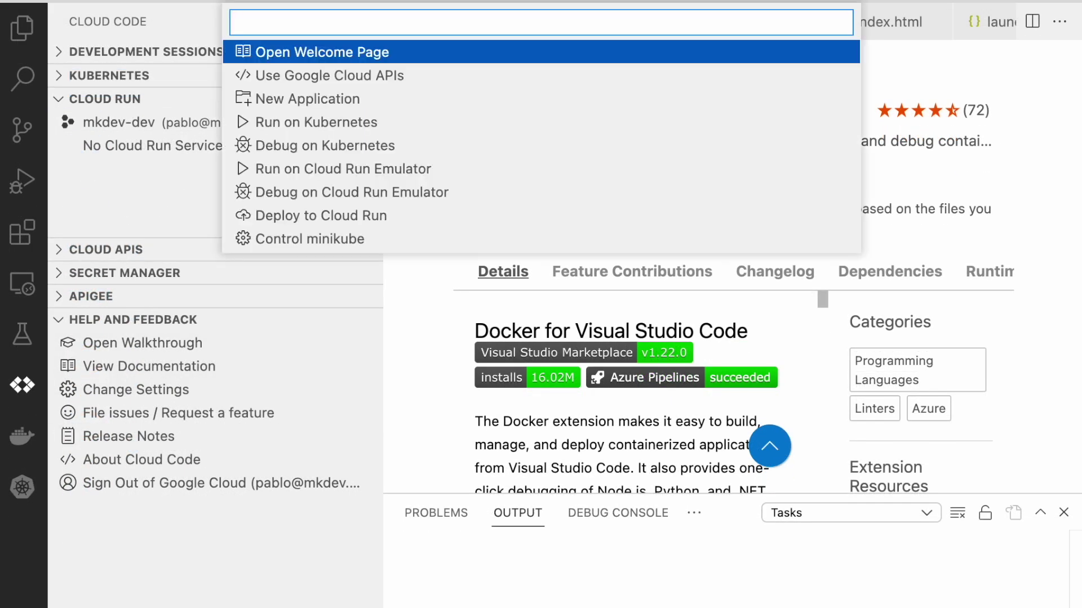
Step: Dismiss the Cloud Code command list and start creating a new application
{"action": "key", "text": "Escape"}
{"action": "left_click", "coordinate": [326, 103]}
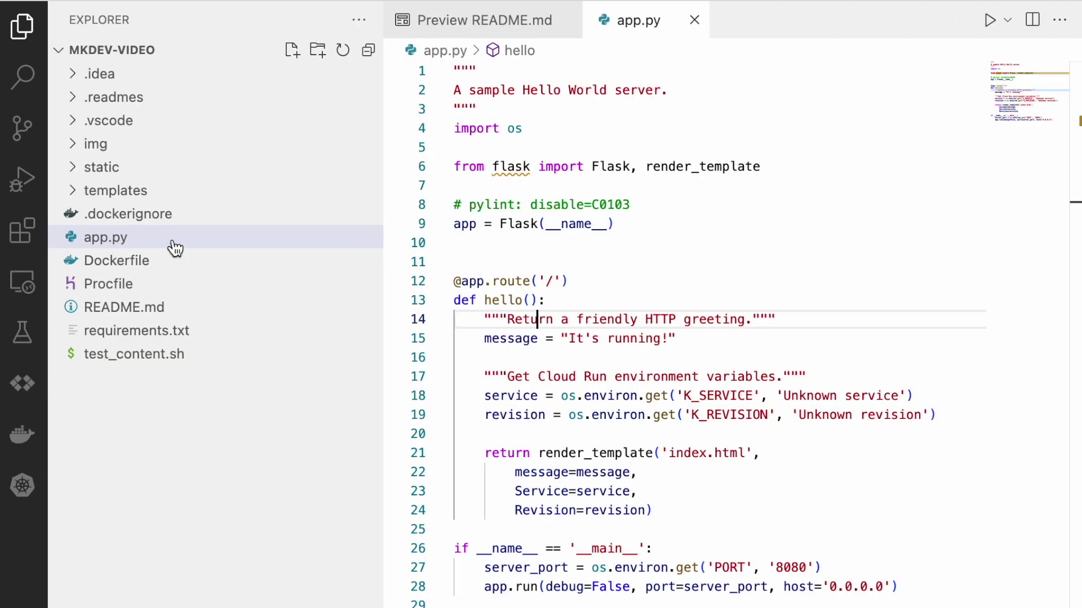
Step: Select line 14 in app.py's hello function and start local Cloud Run debugging
{"action": "left_click", "coordinate": [418, 325]}
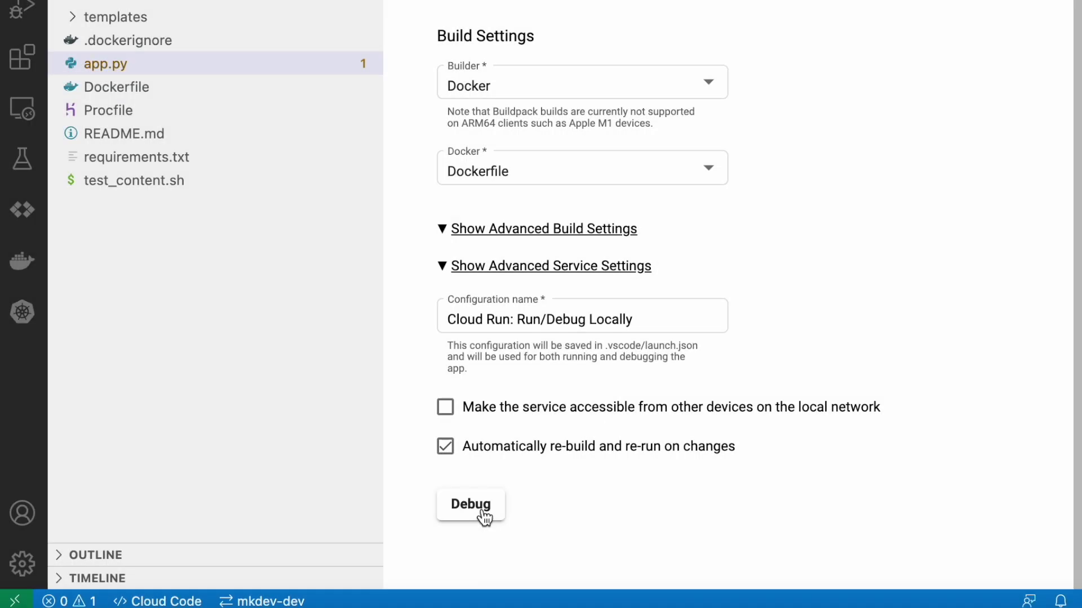
{"action": "left_click", "coordinate": [471, 505]}
{"action": "type", "text": "127.0.0.1"}
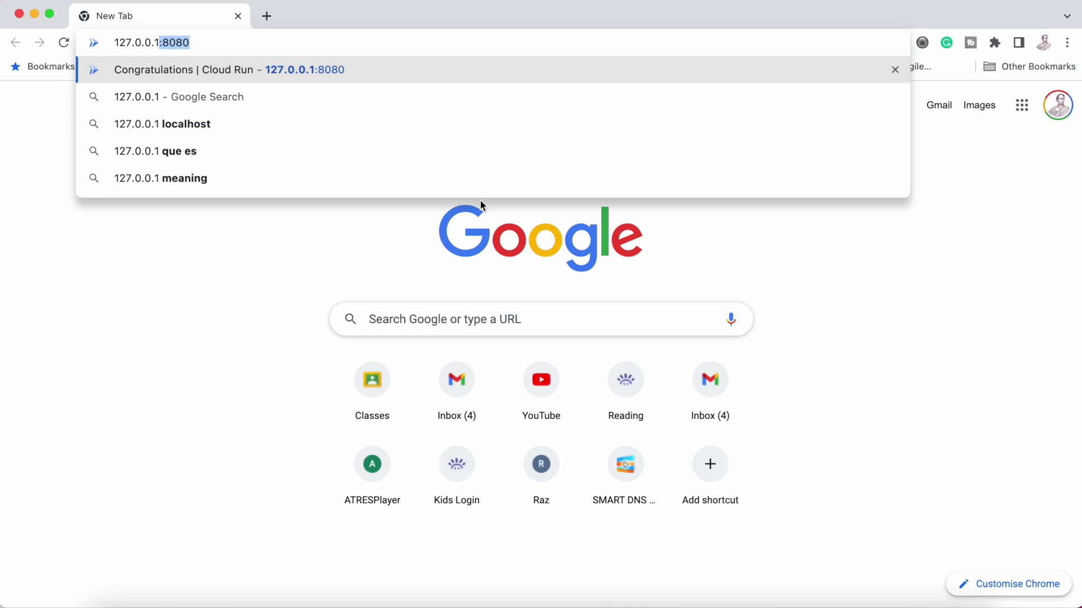
Step: Load 127.0.0.1:8080, inspect the paused hello frame, then resume the app
{"action": "key", "text": "Return"}
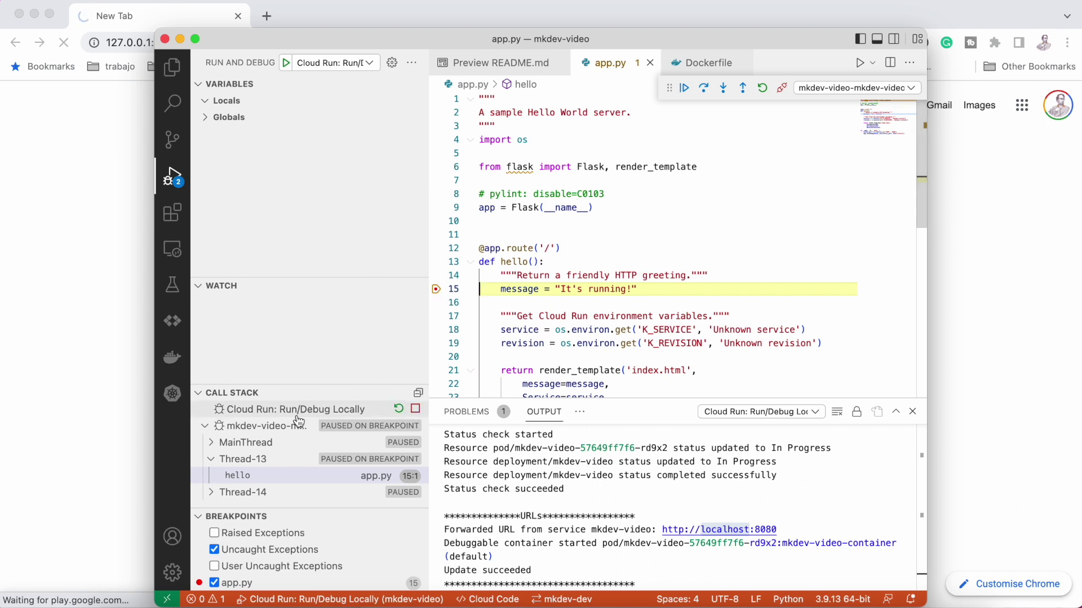
{"action": "left_click", "coordinate": [226, 478]}
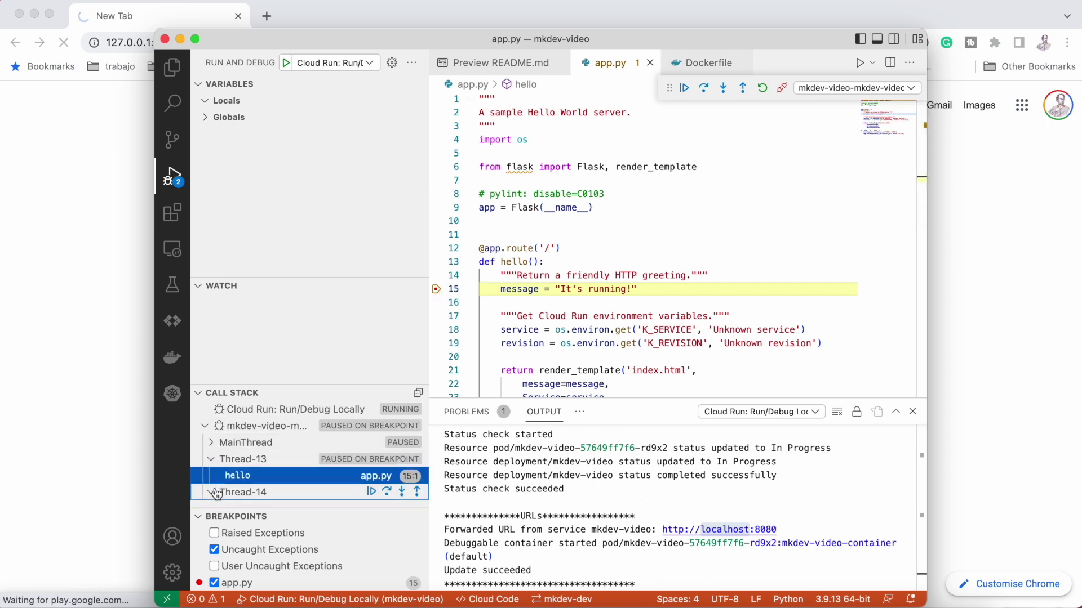
{"action": "left_click", "coordinate": [371, 490]}
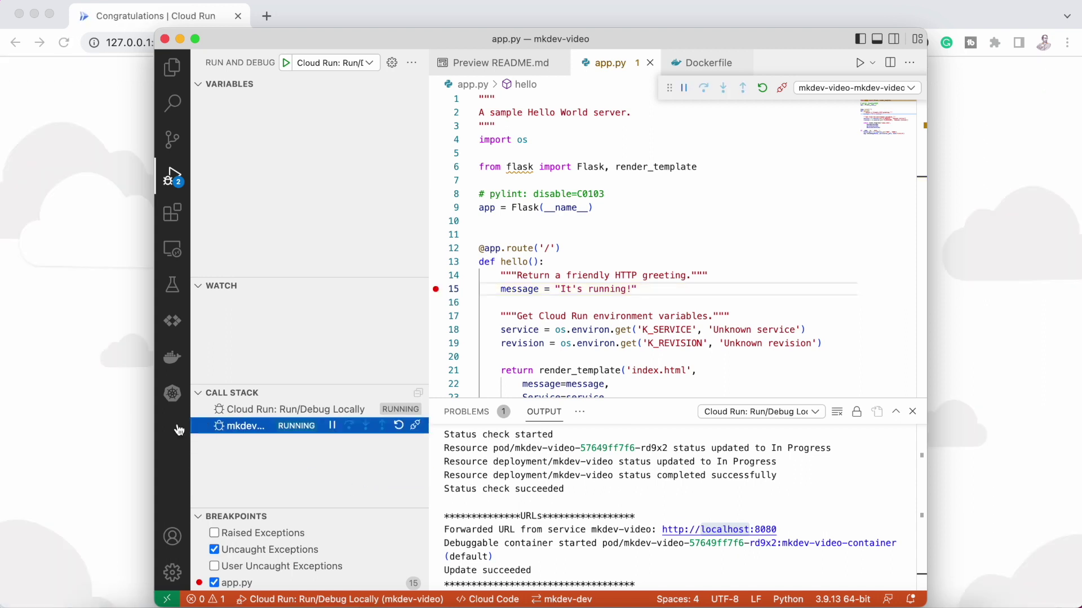
Step: Reload the local app page and add breakpoints on lines 18 and 19
{"action": "left_click", "coordinate": [119, 398]}
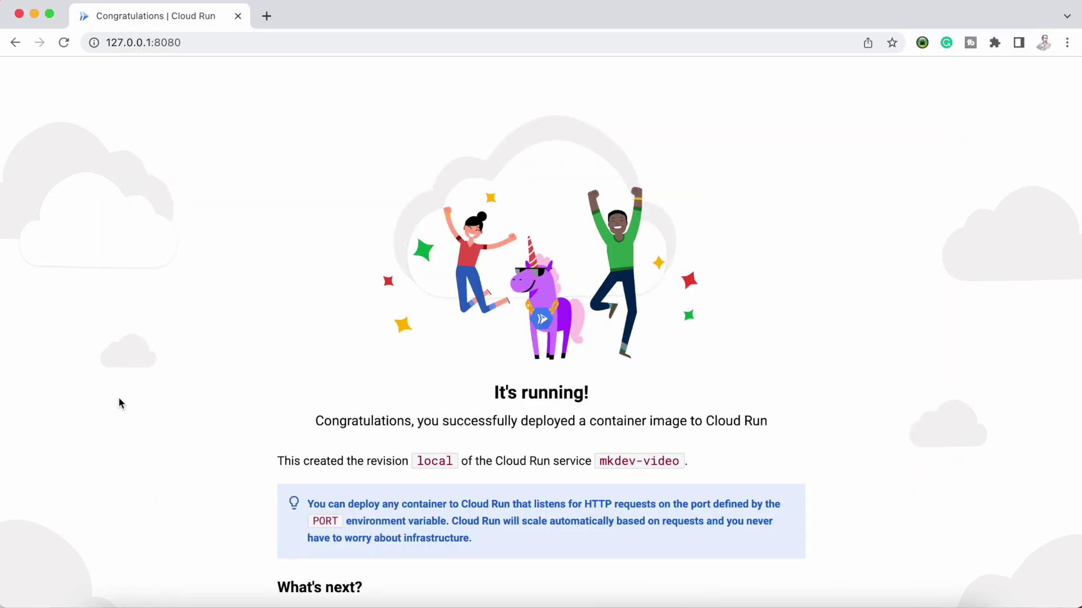
{"action": "left_click", "coordinate": [331, 39]}
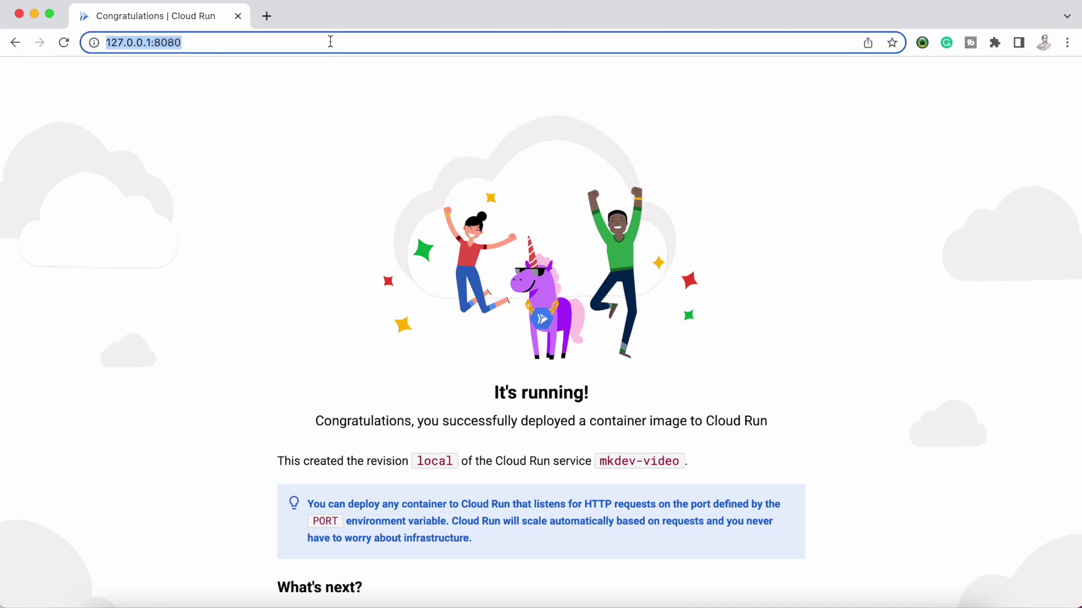
{"action": "key", "text": "Return"}
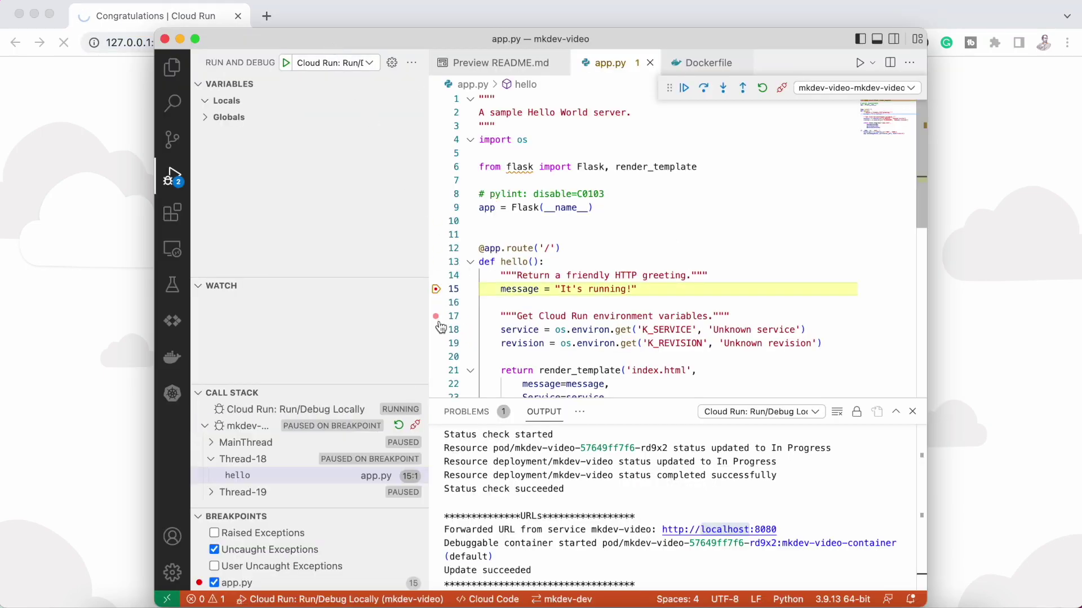
{"action": "left_click", "coordinate": [437, 329]}
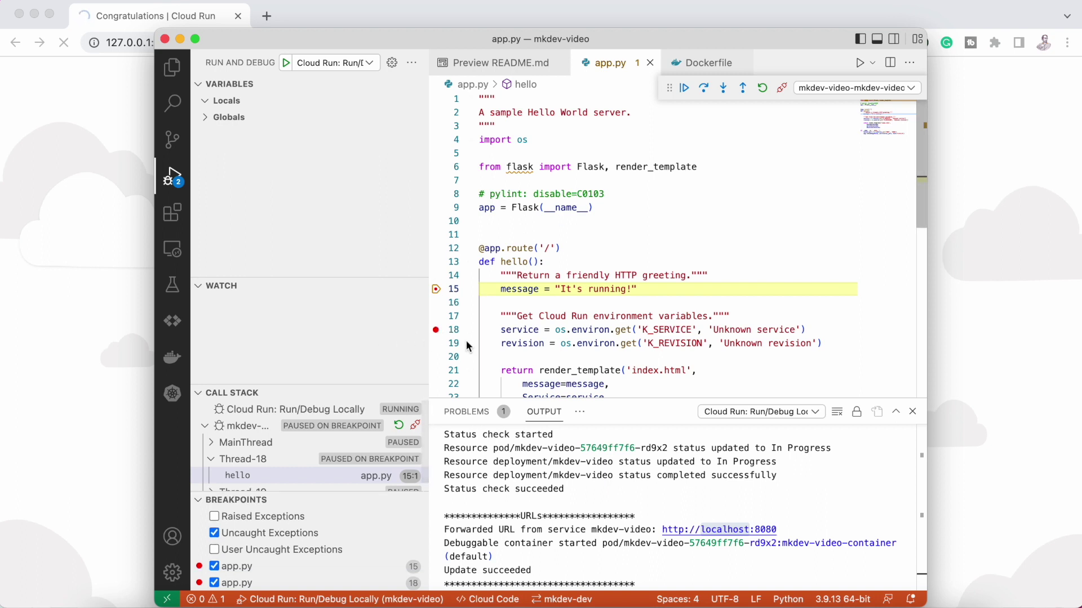
{"action": "left_click", "coordinate": [436, 344]}
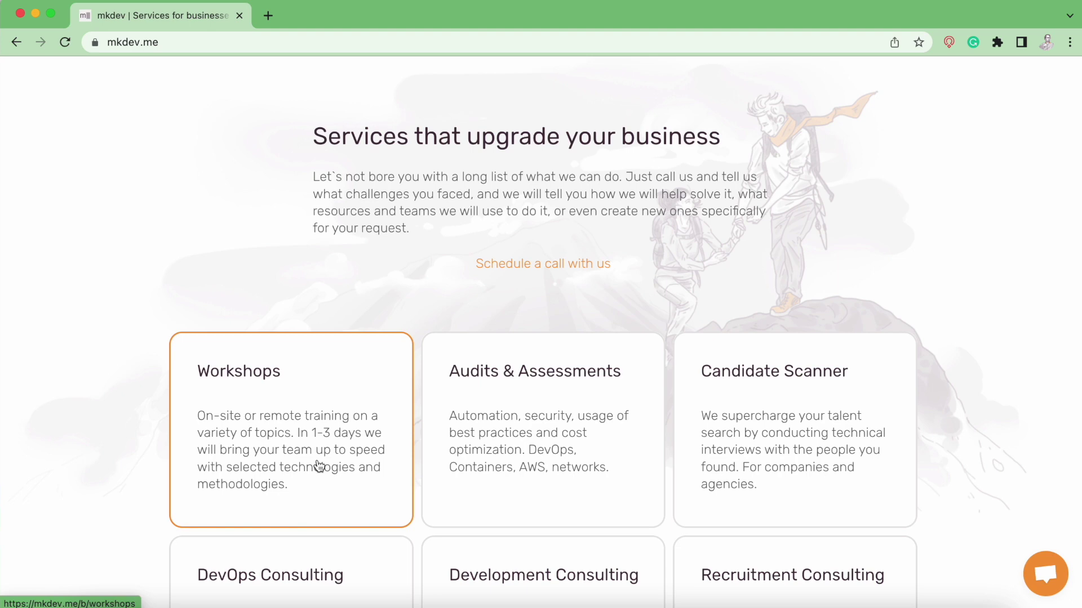
{"action": "scroll", "coordinate": [317, 466], "scroll_direction": "down", "scroll_amount": 2}
{"action": "scroll", "coordinate": [317, 466], "scroll_direction": "down", "scroll_amount": 1}
{"action": "scroll", "coordinate": [318, 466], "scroll_direction": "down", "scroll_amount": 2}
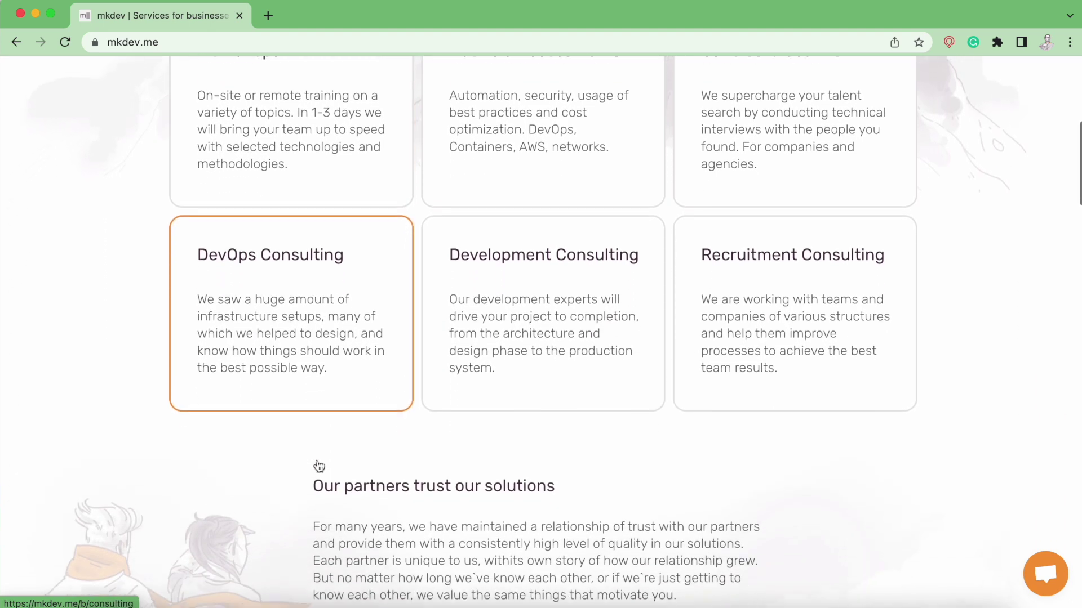
{"action": "scroll", "coordinate": [318, 467], "scroll_direction": "down", "scroll_amount": 2}
{"action": "scroll", "coordinate": [319, 467], "scroll_direction": "down", "scroll_amount": 2}
{"action": "scroll", "coordinate": [319, 467], "scroll_direction": "down", "scroll_amount": 2}
{"action": "scroll", "coordinate": [318, 467], "scroll_direction": "down", "scroll_amount": 1}
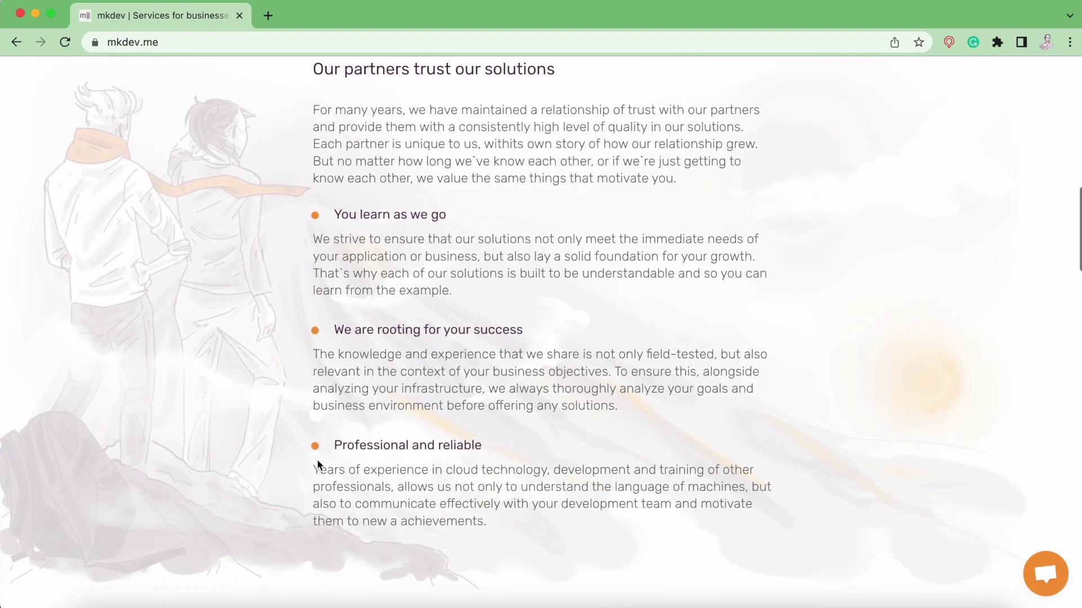
{"action": "scroll", "coordinate": [318, 465], "scroll_direction": "down", "scroll_amount": 1}
{"action": "scroll", "coordinate": [318, 464], "scroll_direction": "down", "scroll_amount": 2}
{"action": "scroll", "coordinate": [318, 463], "scroll_direction": "down", "scroll_amount": 2}
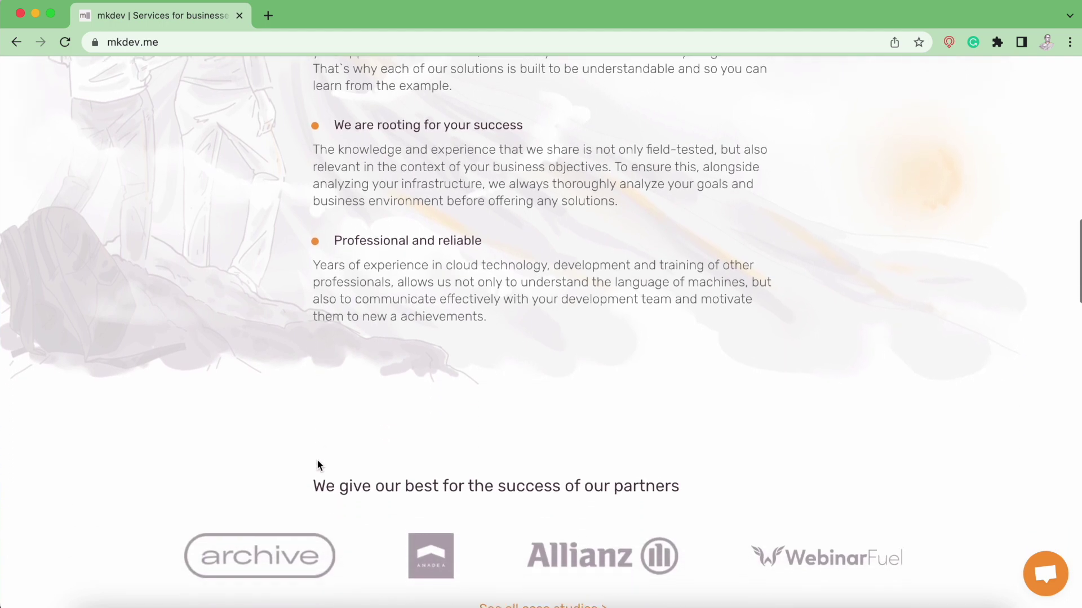
{"action": "scroll", "coordinate": [317, 465], "scroll_direction": "down", "scroll_amount": 1}
{"action": "scroll", "coordinate": [318, 464], "scroll_direction": "down", "scroll_amount": 1}
{"action": "scroll", "coordinate": [318, 464], "scroll_direction": "down", "scroll_amount": 1}
{"action": "scroll", "coordinate": [318, 465], "scroll_direction": "down", "scroll_amount": 1}
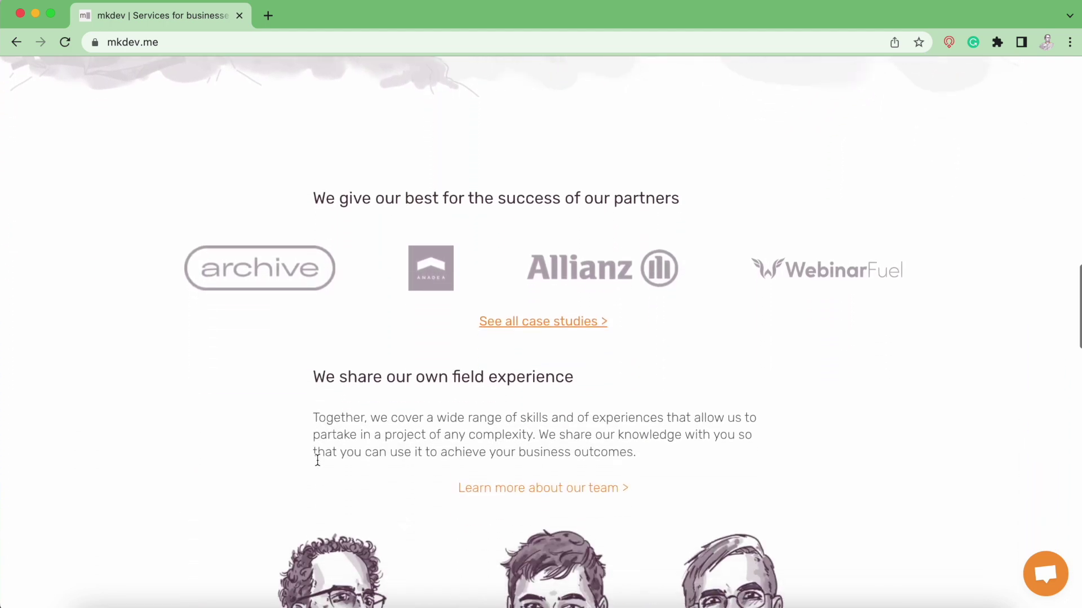
{"action": "scroll", "coordinate": [317, 461], "scroll_direction": "down", "scroll_amount": 2}
{"action": "scroll", "coordinate": [317, 461], "scroll_direction": "down", "scroll_amount": 1}
{"action": "scroll", "coordinate": [317, 460], "scroll_direction": "down", "scroll_amount": 1}
{"action": "scroll", "coordinate": [318, 464], "scroll_direction": "down", "scroll_amount": 2}
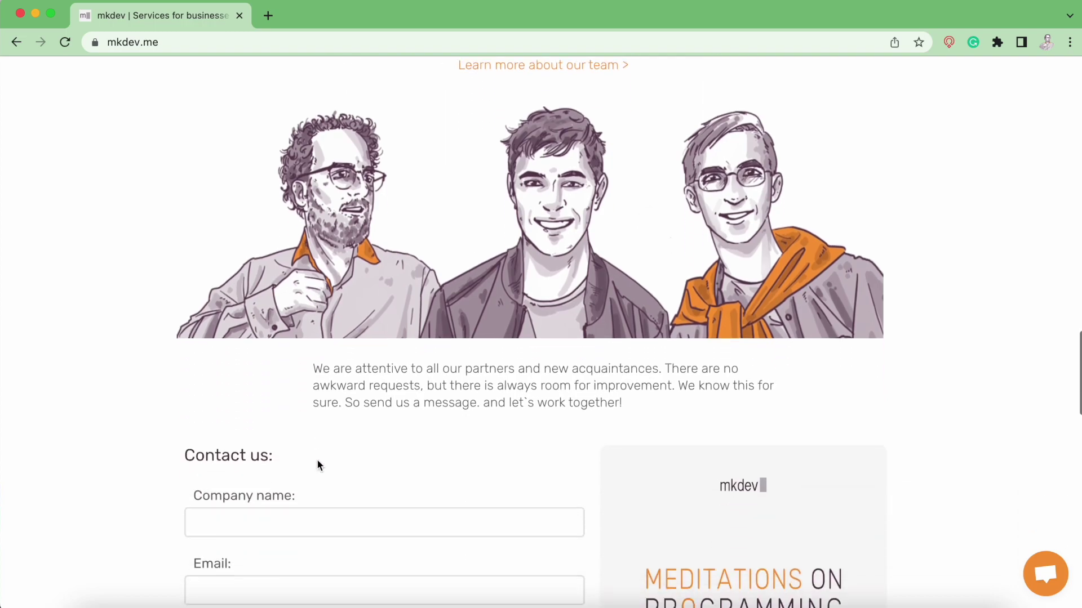